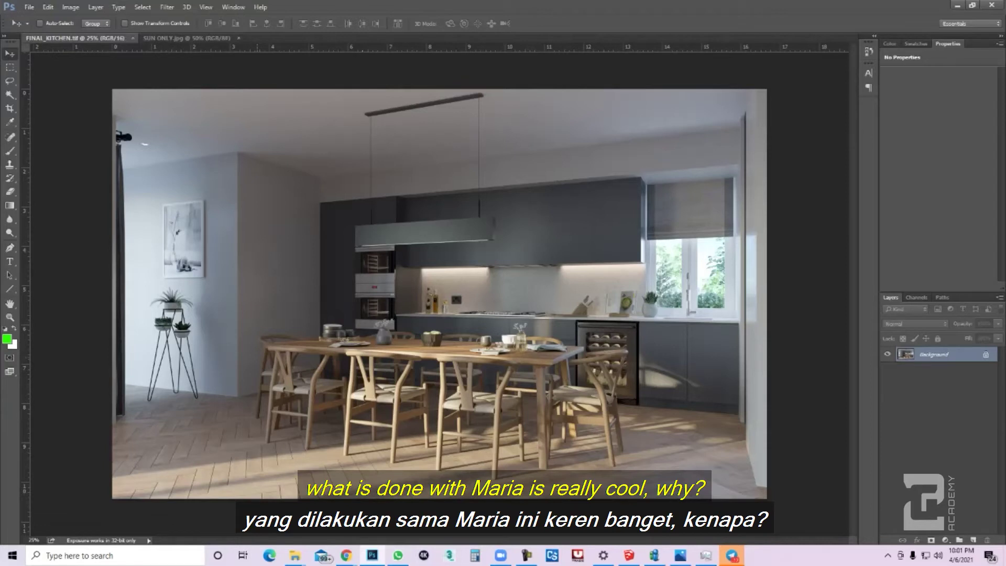
Inspect the kitchen render's floor, dining set and window area up close, and return to the full image
key(z)
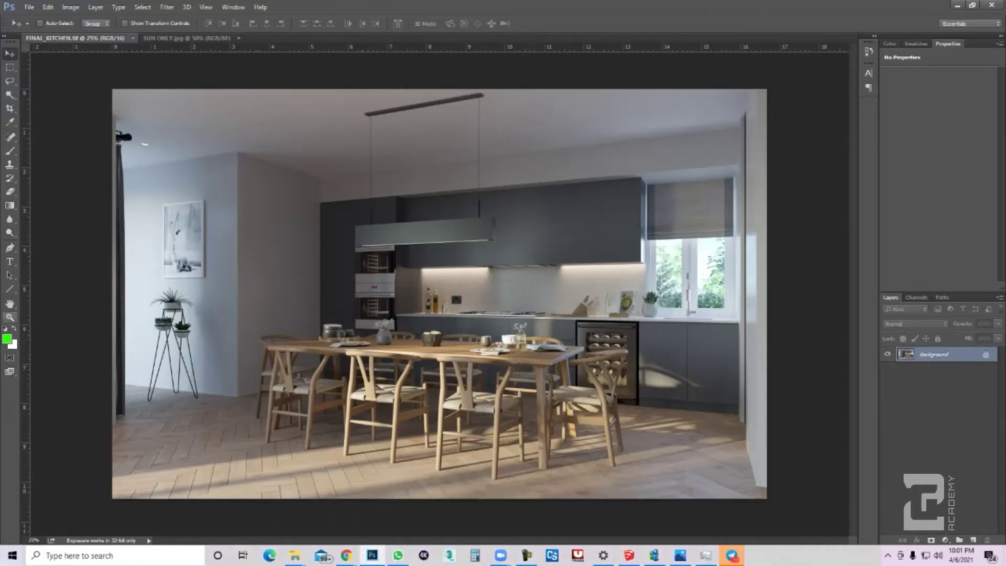
key(ctrl+plus)
scroll(469, 283, down, 3)
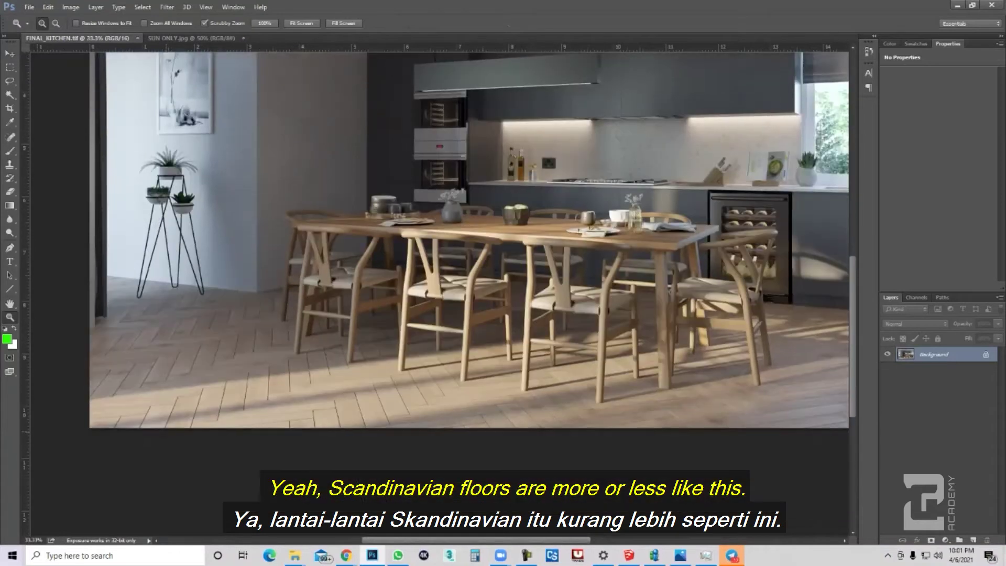
scroll(440, 238, right, 5)
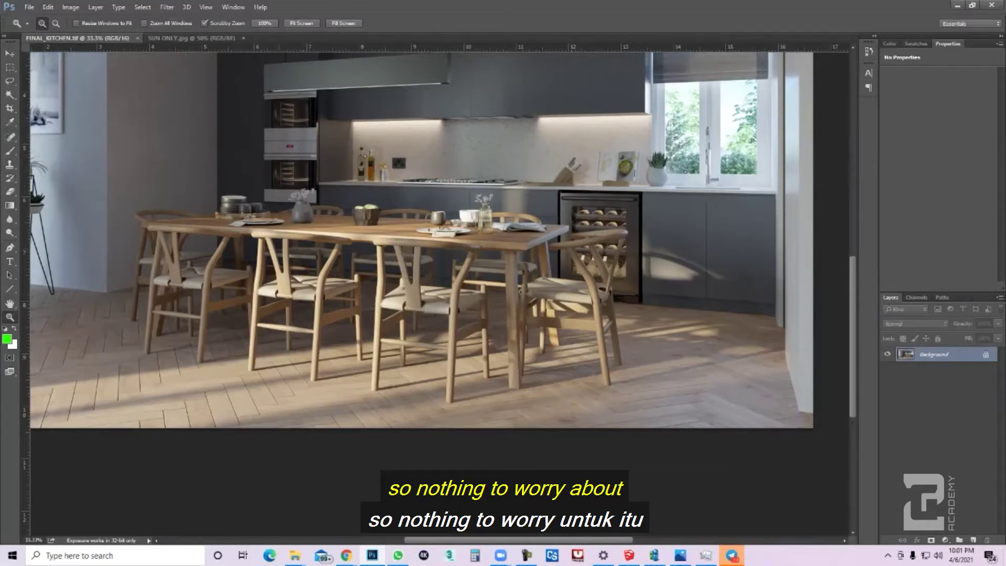
right_click(281, 308)
click(309, 373)
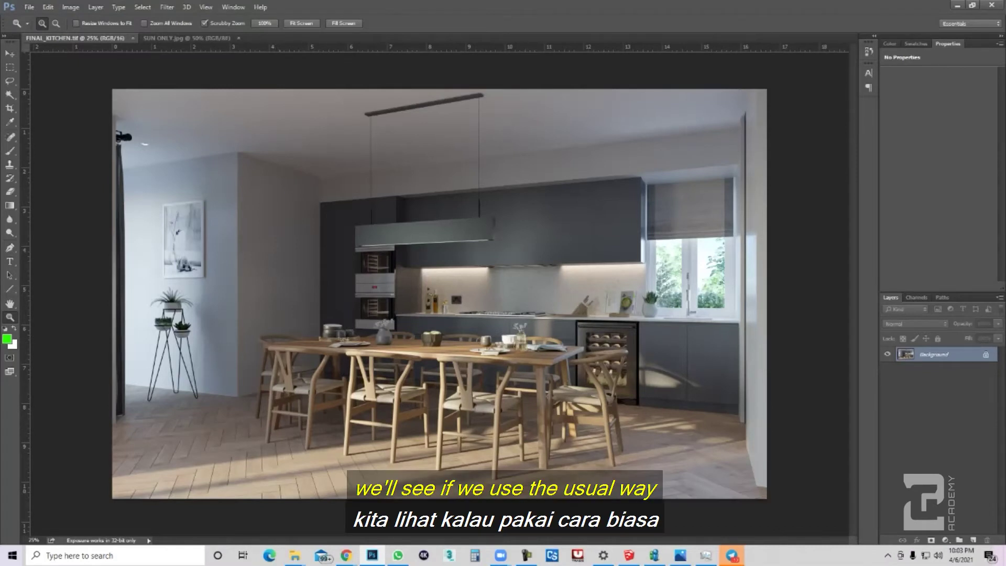
Duplicate the Background layer and hide the original
click(945, 540)
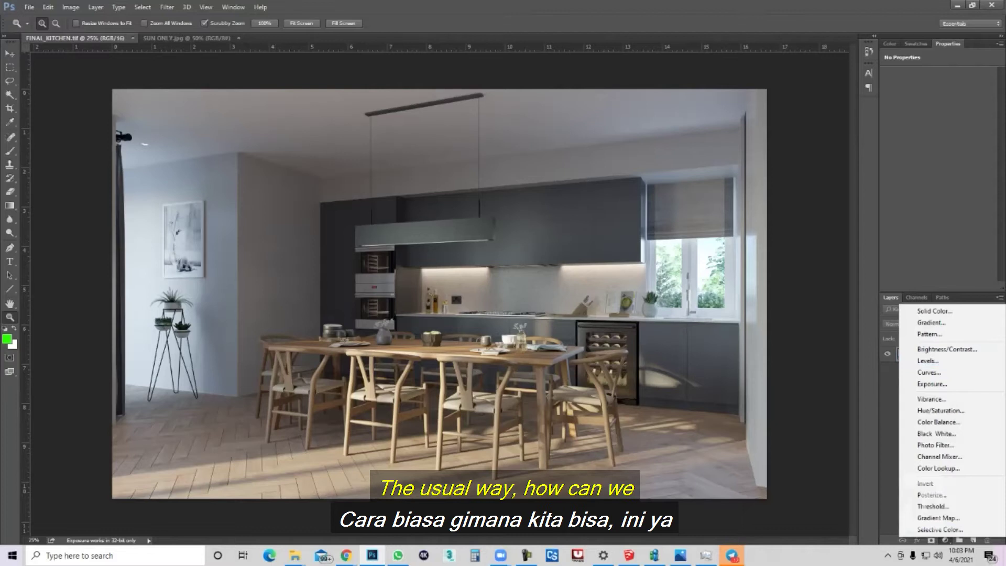
key(Escape)
key(ctrl+j)
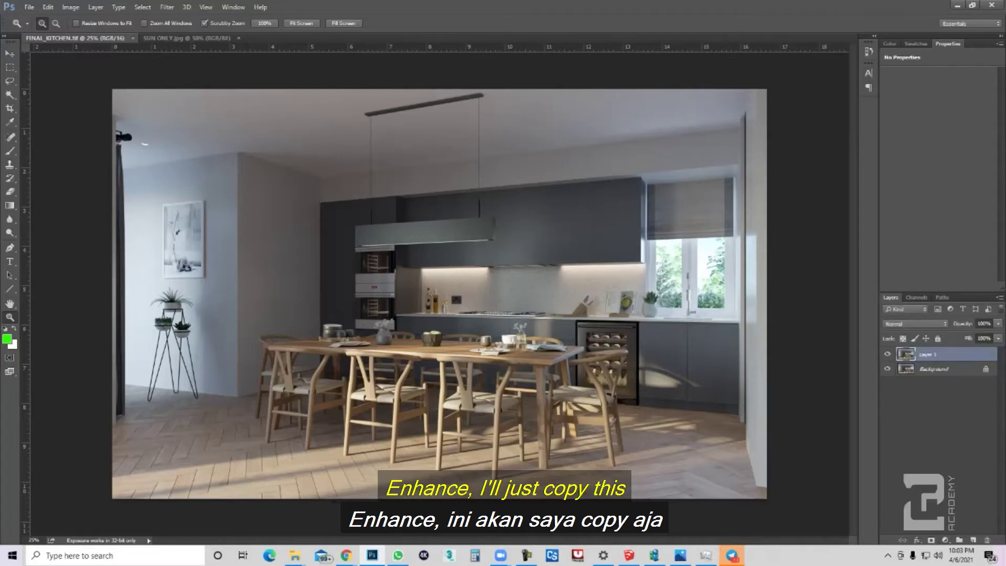
click(934, 369)
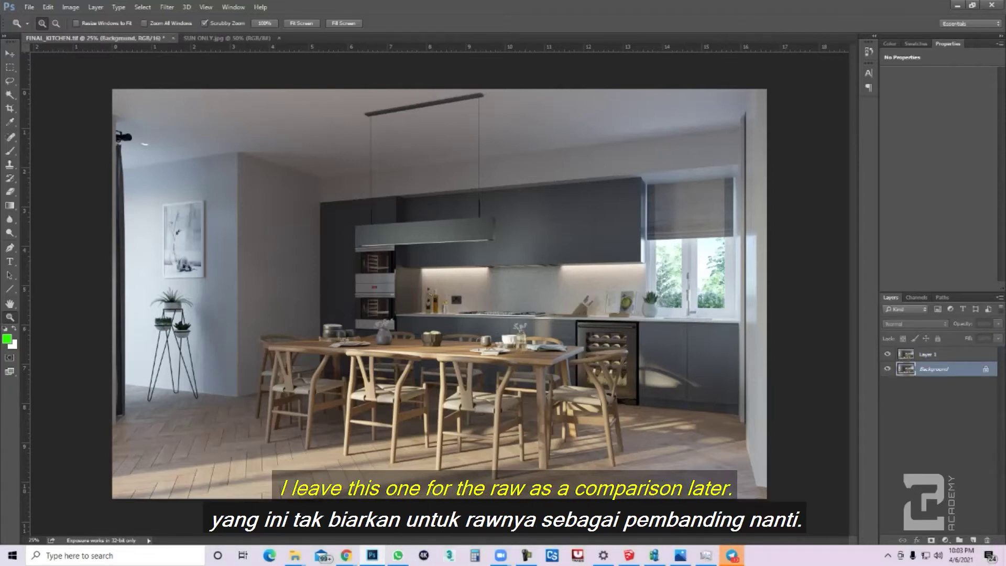
click(886, 369)
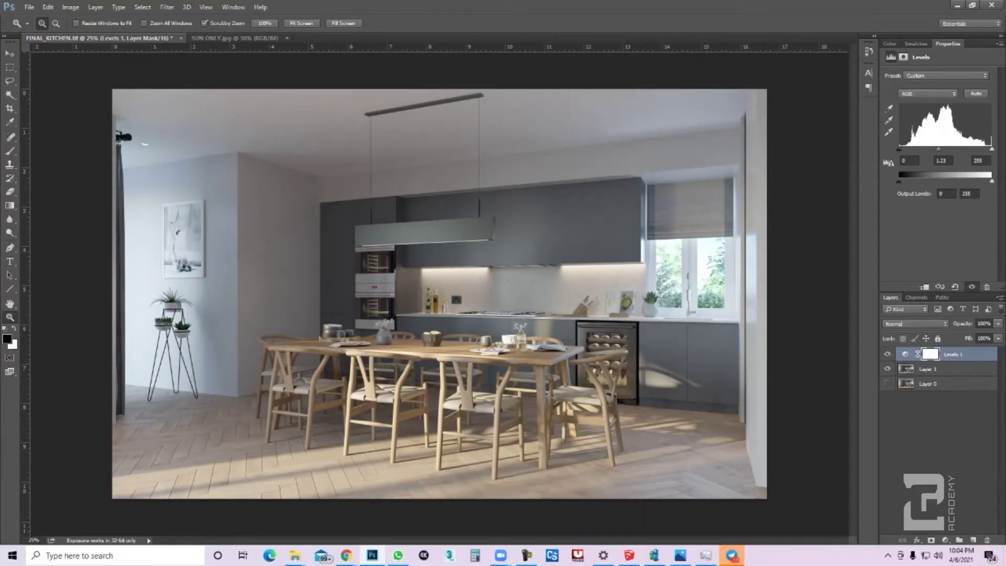
Show only the original image layer, and add a new layer filled with white at the top of the stack
alt+click(887, 384)
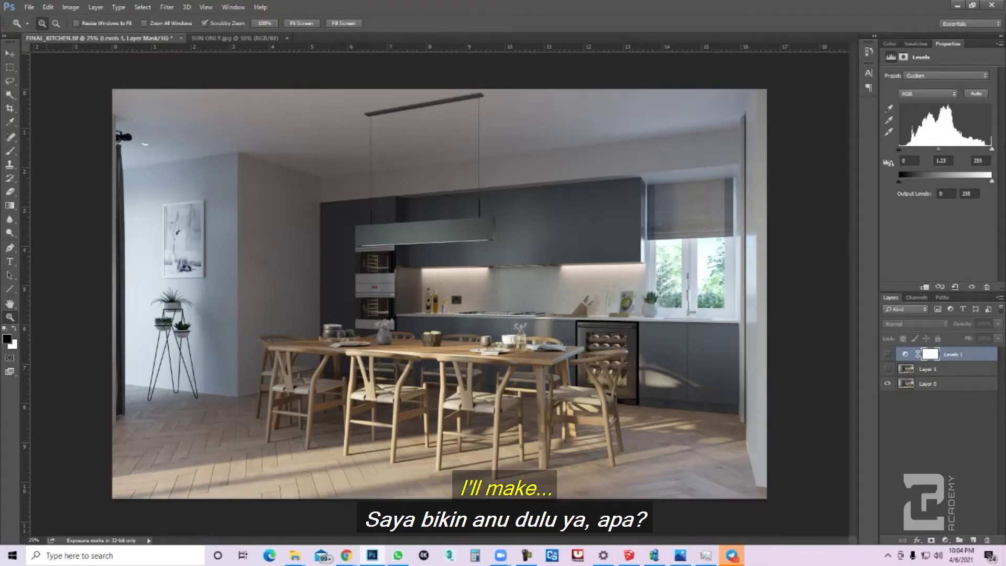
click(972, 539)
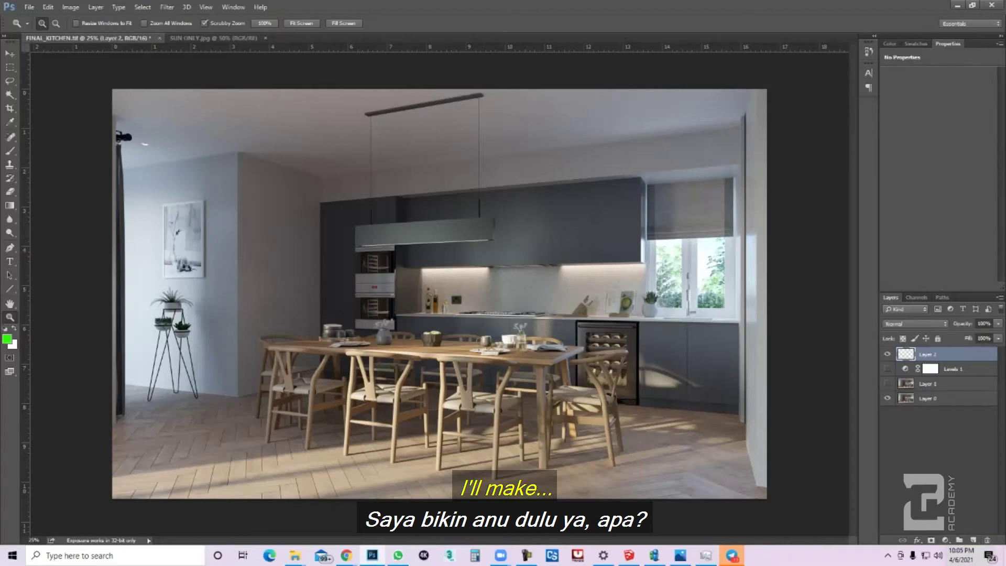
key(x)
key(alt+BackSpace)
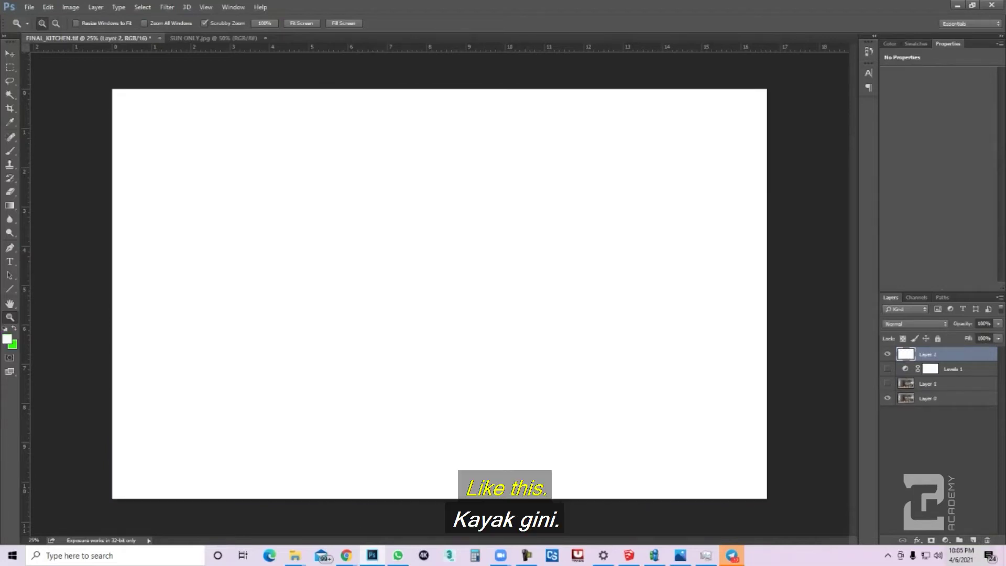
Set the foreground color to black (000000) and the background color to white
key(x)
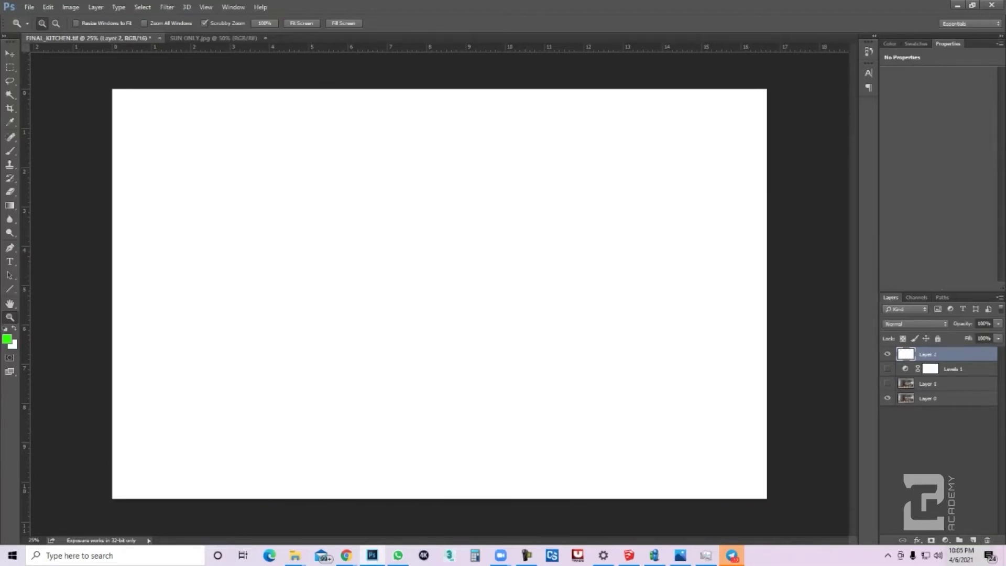
click(7, 339)
click(698, 392)
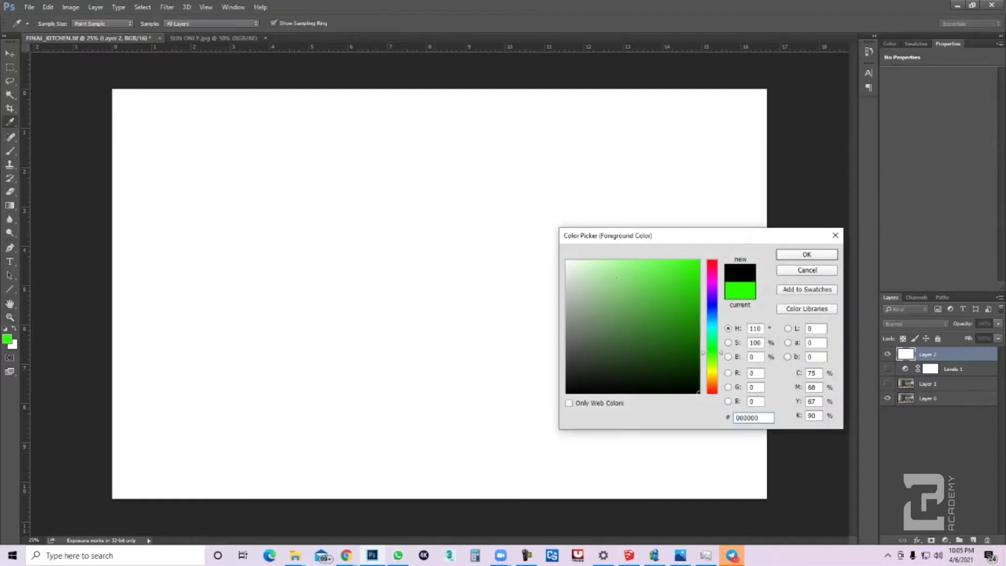
key(Return)
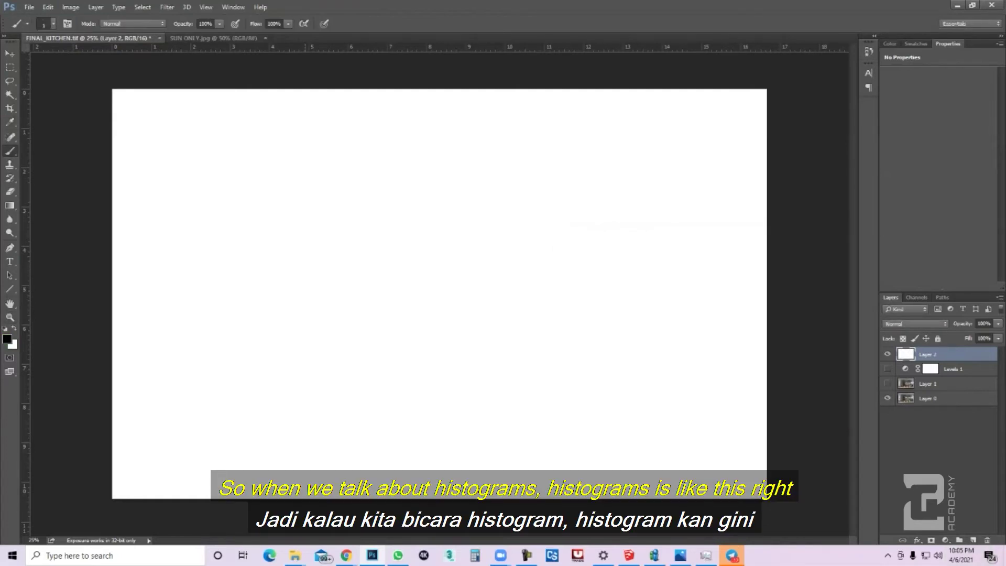
Try a thin vertical brush stroke on the white layer, undo it, and enlarge the brush tip
drag(222, 170, 223, 355)
key(ctrl+z)
key(bracketright)
key(bracketright)
key(bracketright)
key(bracketright)
key(bracketright)
key(bracketright)
key(bracketright)
key(bracketright)
key(bracketright)
key(bracketright)
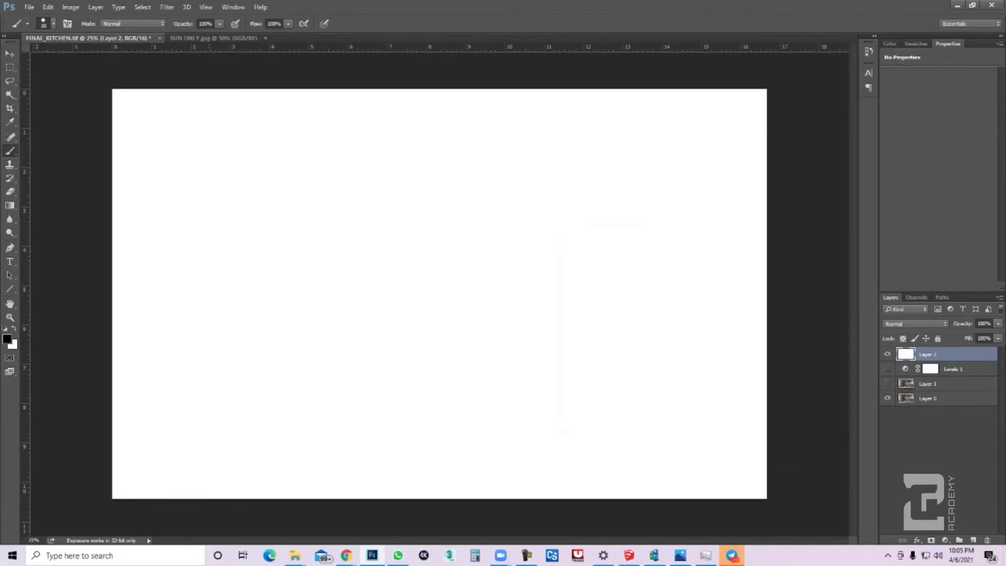
Draw an L-shaped histogram frame with small slider triangles under the start, middle and end of its baseline
mouse_move(198, 174)
mouse_down()
mouse_move(198, 434)
mouse_move(705, 434)
mouse_up()
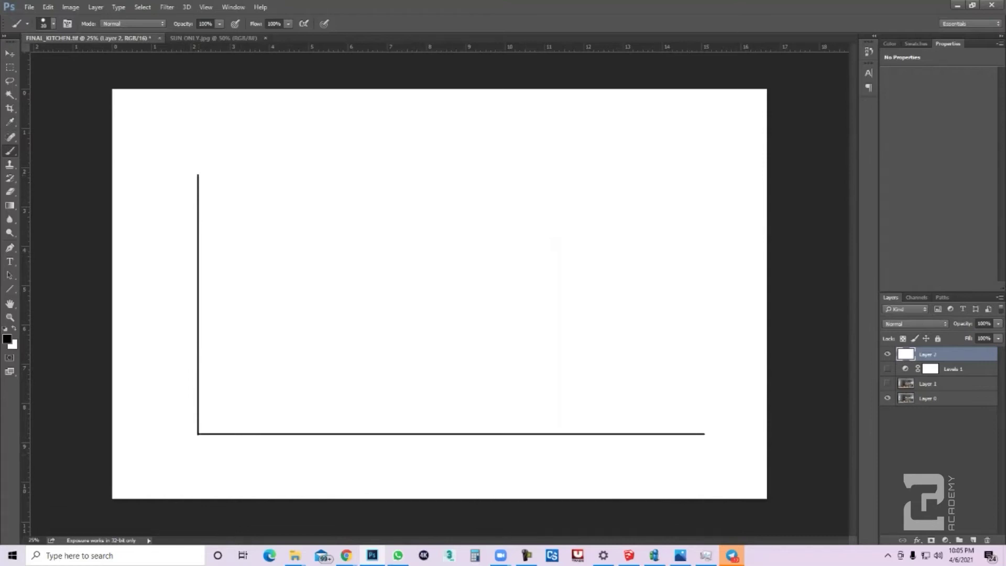
drag(449, 436, 466, 441)
mouse_move(198, 434)
mouse_down()
mouse_move(191, 441)
mouse_move(209, 444)
mouse_move(199, 435)
mouse_up()
mouse_move(703, 435)
mouse_down()
mouse_move(708, 444)
mouse_move(704, 435)
mouse_up()
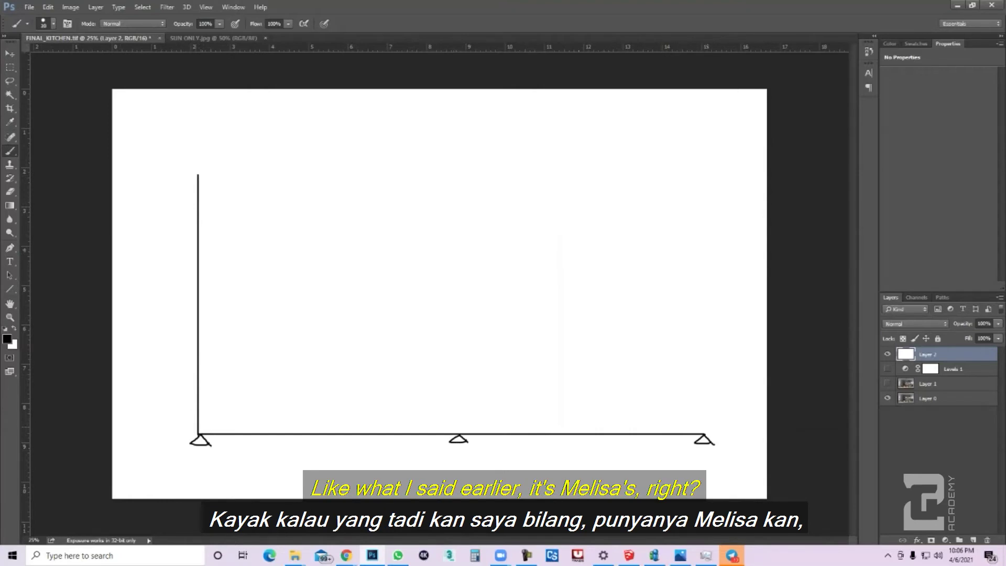
Draw a histogram curve peaking between the shadow and midtone sliders, with a vertical line at the midtone slider
mouse_move(199, 434)
mouse_down()
mouse_move(318, 278)
mouse_move(357, 275)
mouse_move(418, 354)
mouse_move(520, 402)
mouse_move(701, 433)
mouse_up()
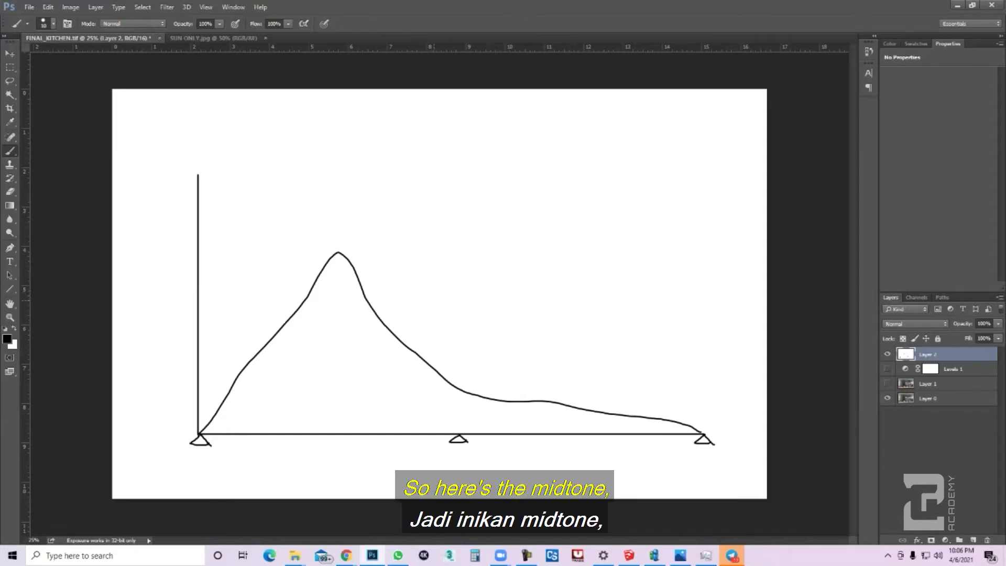
mouse_move(701, 433)
mouse_down()
mouse_move(461, 454)
mouse_move(461, 193)
mouse_up()
shift+click(196, 434)
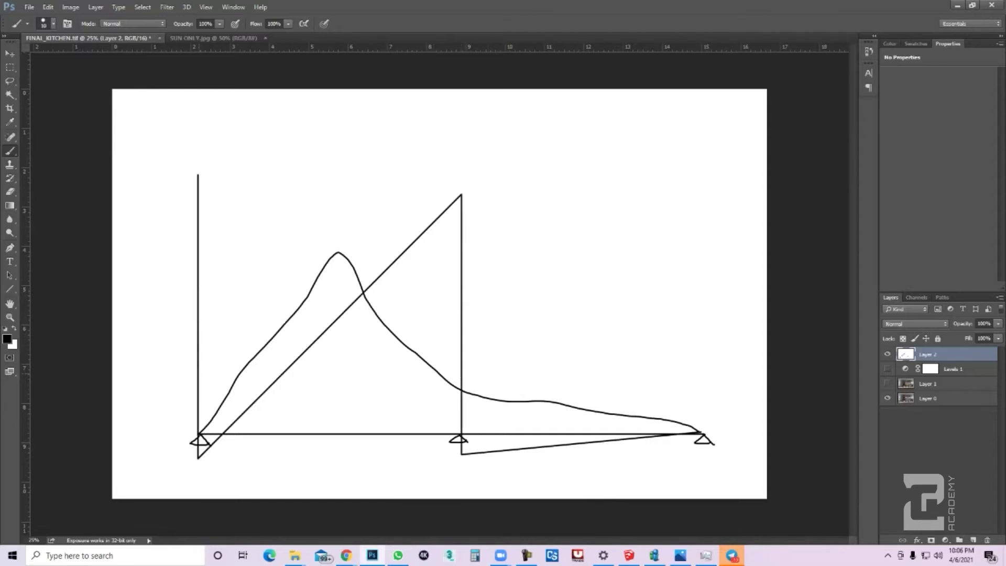
key(ctrl+z)
Mark the curve's peak with a vertical line and two inward arrows, and scribble shading beneath both slopes
drag(196, 456, 200, 388)
drag(332, 174, 332, 448)
drag(195, 262, 322, 256)
mouse_move(314, 247)
mouse_down()
mouse_move(317, 263)
mouse_move(446, 243)
mouse_up()
mouse_move(359, 239)
mouse_down()
mouse_move(353, 251)
mouse_move(376, 304)
mouse_move(431, 373)
mouse_move(437, 440)
mouse_move(432, 430)
mouse_up()
mouse_move(337, 253)
mouse_down()
mouse_move(281, 331)
mouse_move(254, 433)
mouse_up()
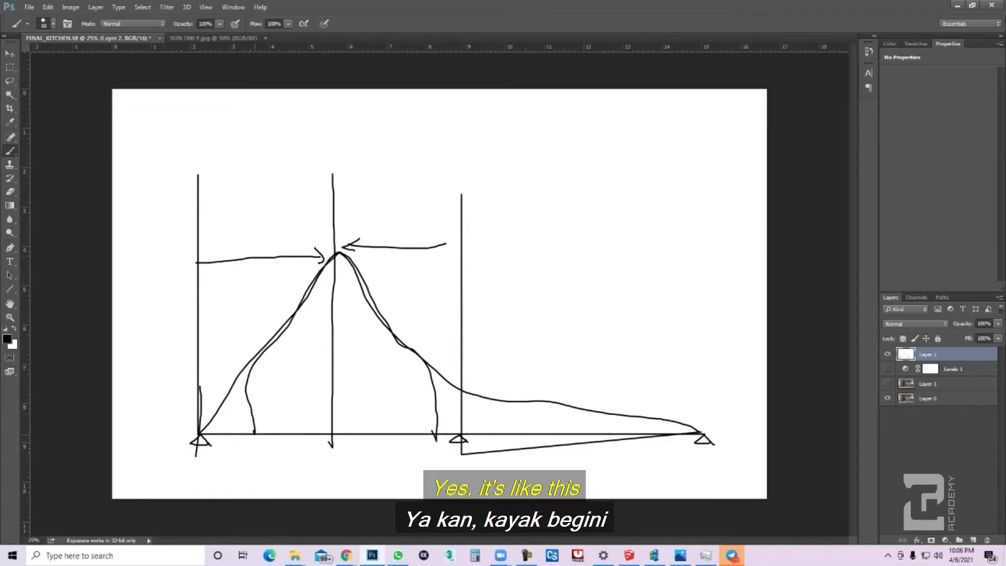
mouse_move(252, 390)
mouse_down()
mouse_move(317, 324)
mouse_move(333, 272)
mouse_move(258, 437)
mouse_move(314, 385)
mouse_up()
mouse_move(345, 262)
mouse_down()
mouse_move(335, 309)
mouse_move(361, 362)
mouse_move(413, 419)
mouse_move(424, 413)
mouse_up()
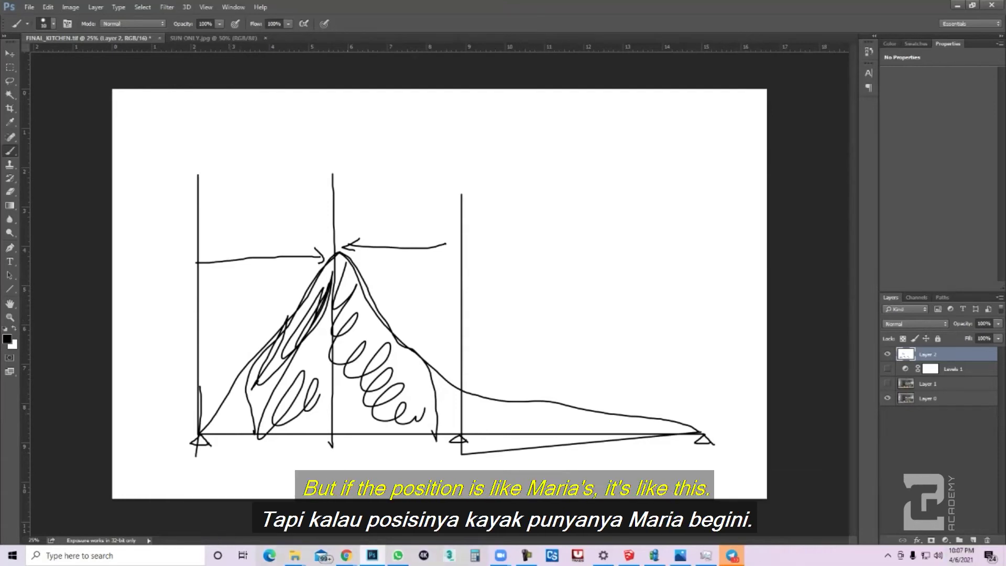
Undo the annotations, shading and vertical lines, back to the plain histogram curve
key(ctrl+alt+z)
key(ctrl+alt+z)
key(ctrl+alt+z)
key(ctrl+alt+z)
key(ctrl+alt+z)
key(ctrl+alt+z)
key(ctrl+alt+z)
key(ctrl+alt+z)
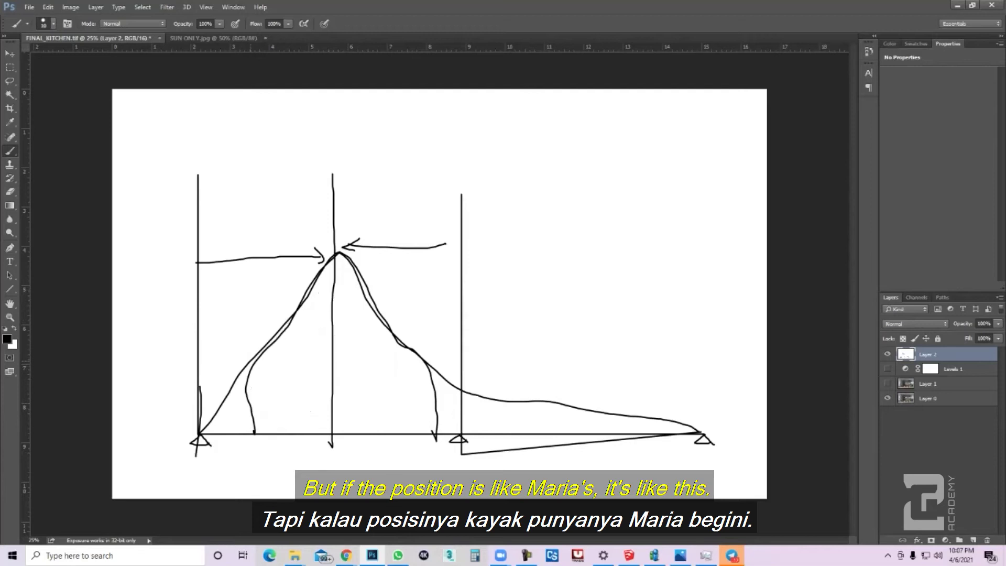
key(ctrl+alt+z)
key(ctrl+alt+z)
key(ctrl+alt+z)
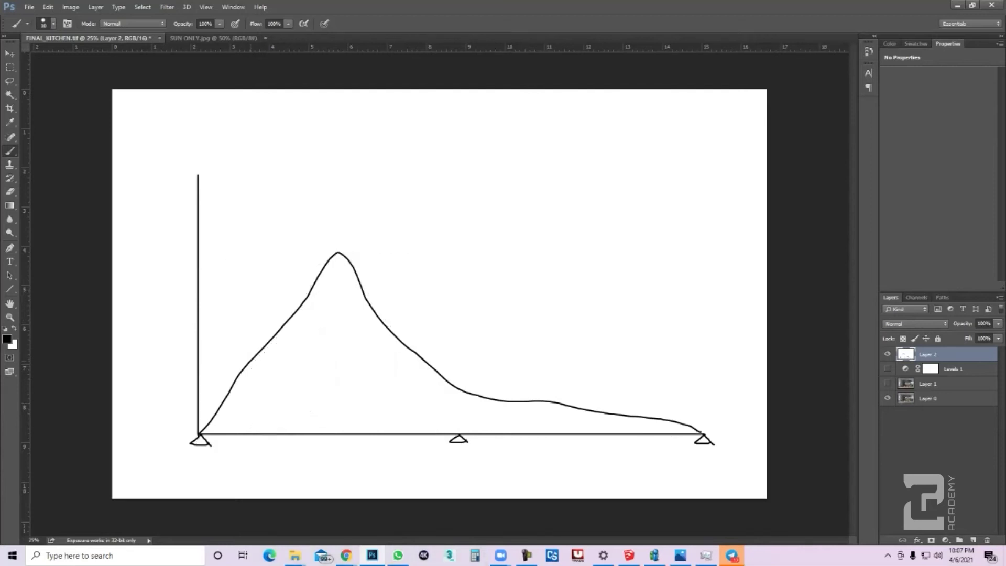
Draw a vertical line at the midtone slider, a histogram curve peaking on it, and two arrows pointing outward from the peak
drag(459, 448, 460, 129)
mouse_move(197, 431)
mouse_down()
mouse_move(296, 384)
mouse_move(397, 265)
mouse_move(455, 218)
mouse_move(514, 285)
mouse_move(639, 361)
mouse_move(702, 411)
mouse_move(711, 437)
mouse_up()
drag(465, 216, 524, 211)
mouse_move(460, 218)
mouse_down()
mouse_move(373, 215)
mouse_move(393, 222)
mouse_up()
drag(507, 207, 520, 226)
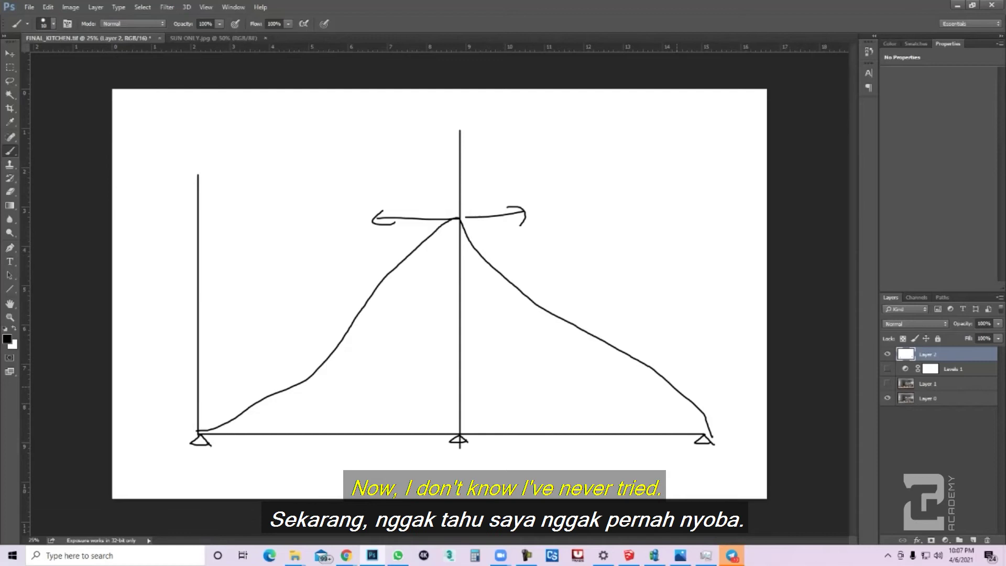
Undo the outward arrows and the centred curve, keeping the vertical midtone line
key(ctrl+alt+z)
key(ctrl+alt+z)
key(ctrl+alt+z)
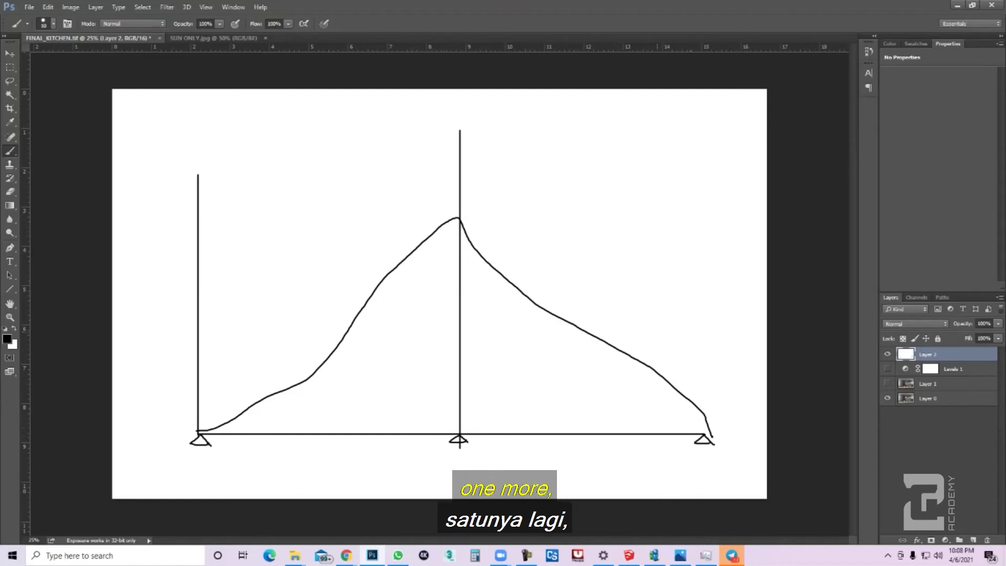
key(ctrl+z)
Draw a U-shaped histogram curve with peaks at the shadow and highlight ends, and outward arrows toward both ends
mouse_move(198, 174)
mouse_down()
mouse_move(232, 275)
mouse_move(277, 354)
mouse_move(367, 406)
mouse_move(474, 425)
mouse_move(557, 416)
mouse_move(677, 335)
mouse_move(709, 247)
mouse_move(706, 180)
mouse_move(714, 407)
mouse_move(706, 450)
mouse_up()
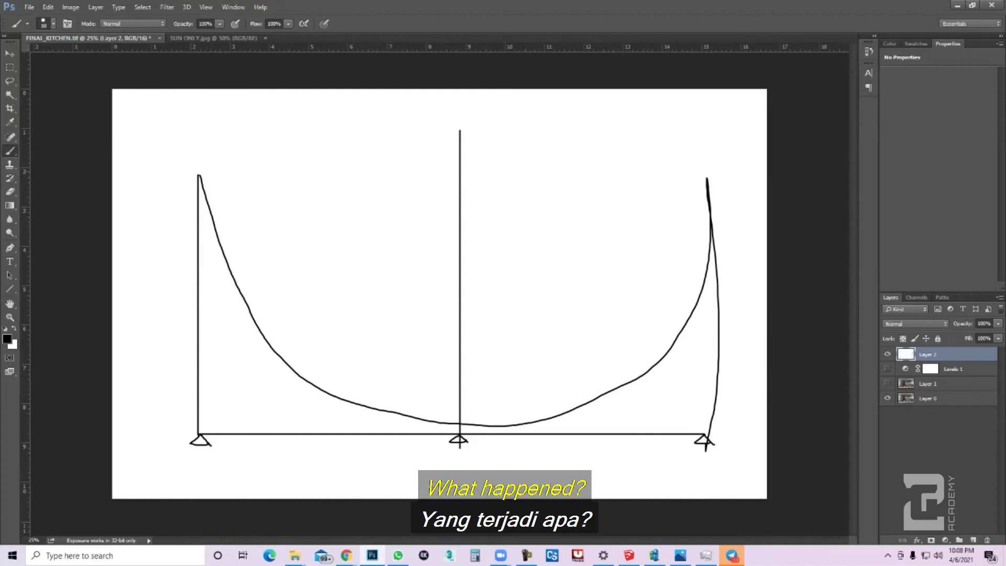
mouse_move(387, 153)
mouse_down()
mouse_move(238, 152)
mouse_move(256, 169)
mouse_up()
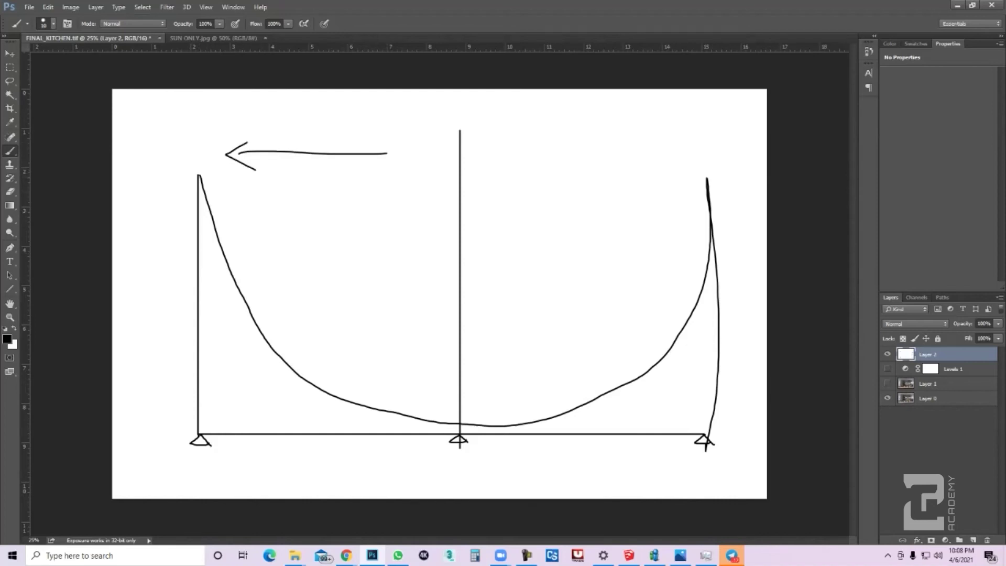
mouse_move(644, 150)
mouse_down()
mouse_move(693, 149)
mouse_move(681, 162)
mouse_up()
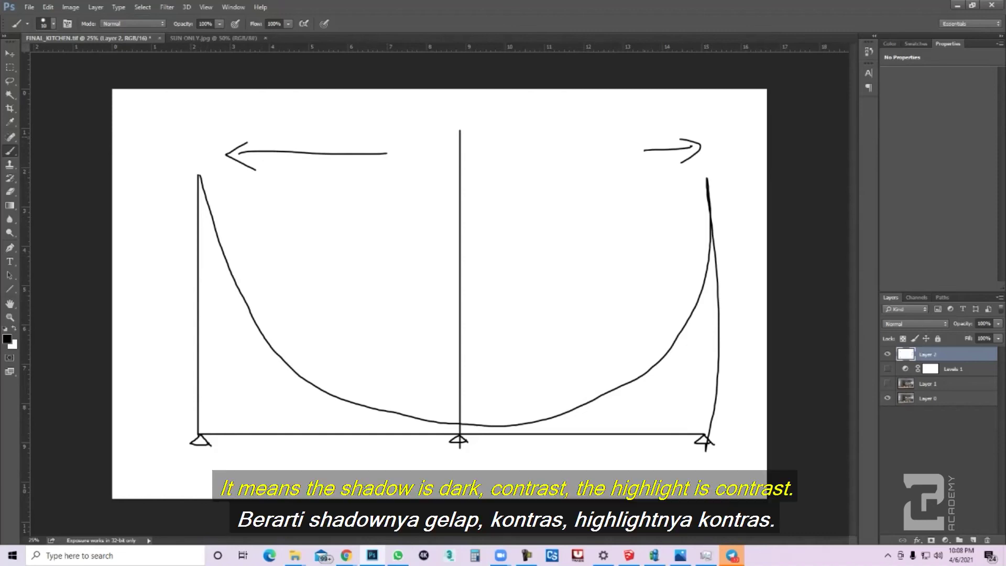
mouse_move(377, 153)
mouse_down()
mouse_move(229, 152)
mouse_move(253, 167)
mouse_up()
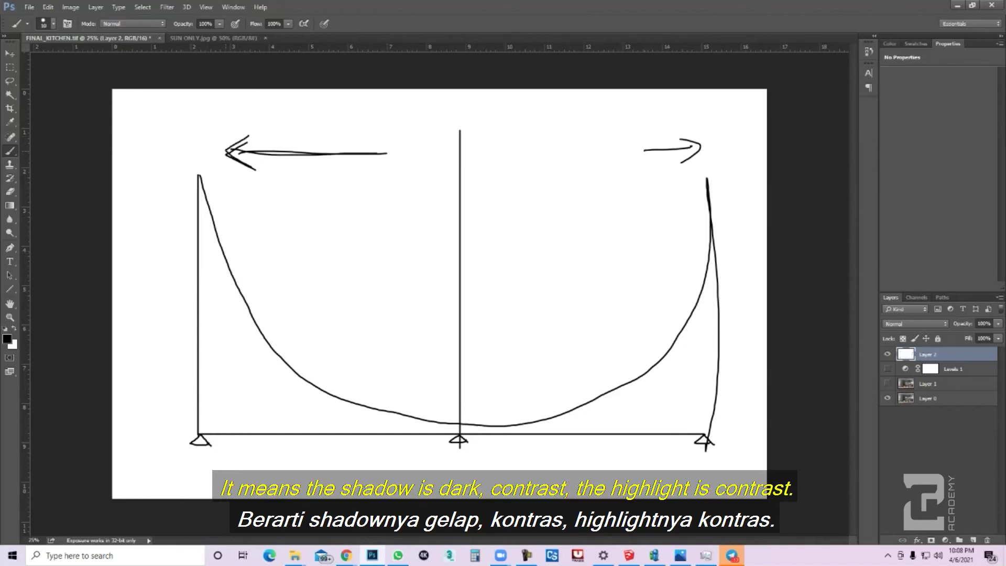
mouse_move(634, 145)
mouse_down()
mouse_move(689, 139)
mouse_move(681, 162)
mouse_up()
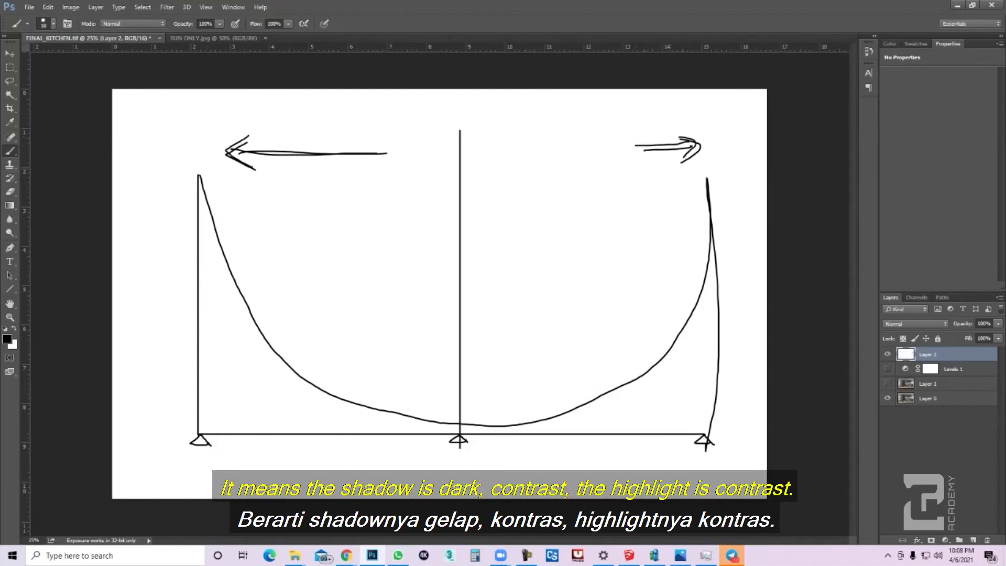